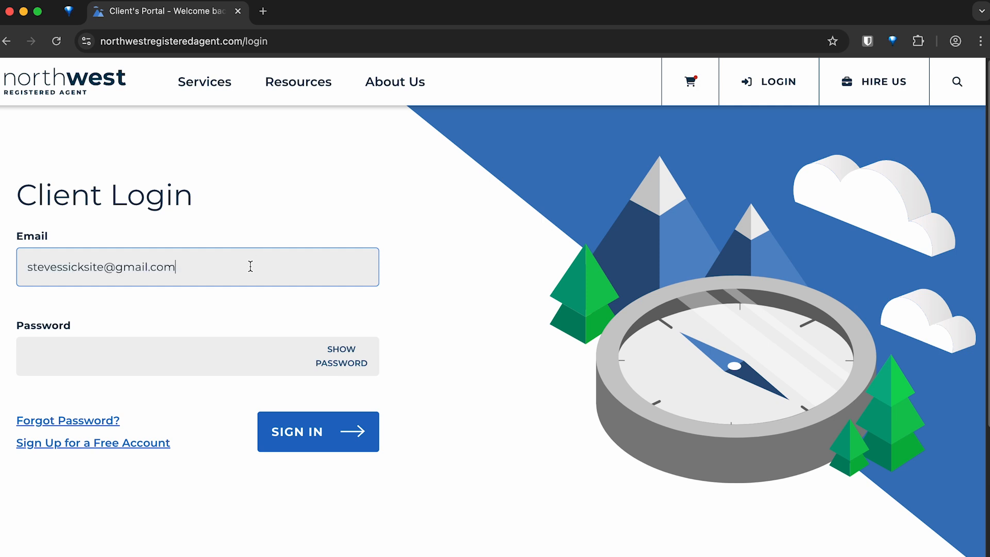
Enter the account password and sign in to the Northwest Registered Agent client account
left_click(196, 354)
type("•••••••••••••••")
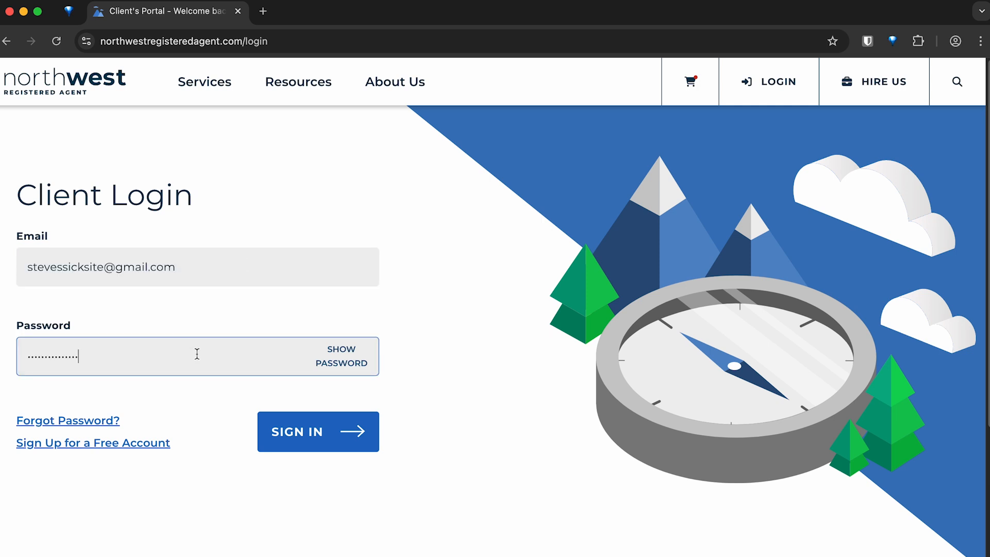
left_click(319, 418)
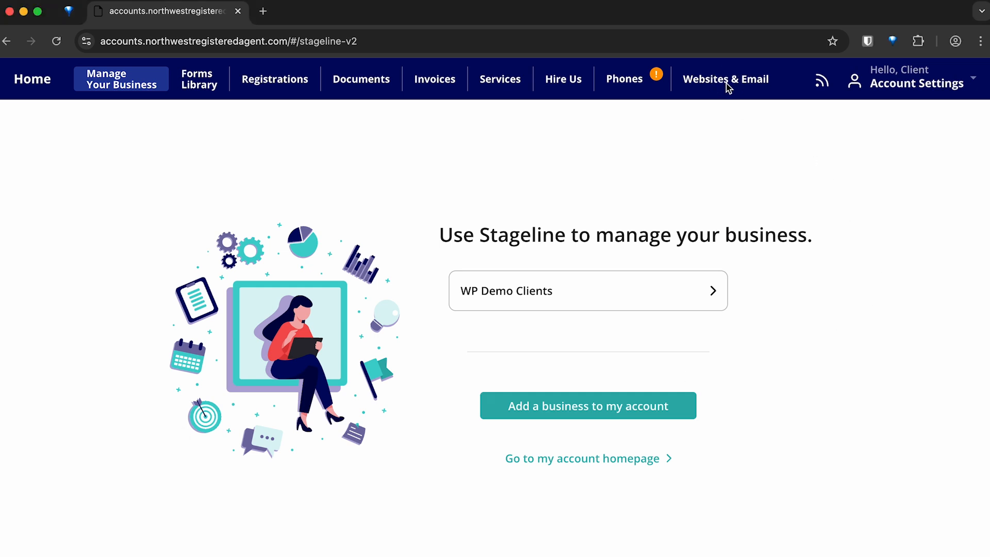
Open the account's websites and log in to the WordPress admin of wpdemoclients.com through SiteBuilder
left_click(741, 88)
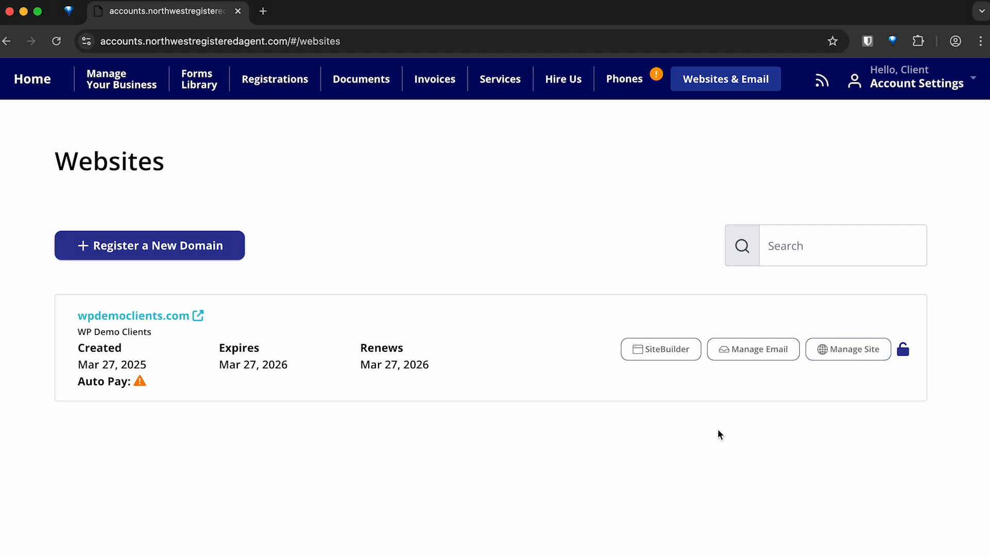
left_click(676, 353)
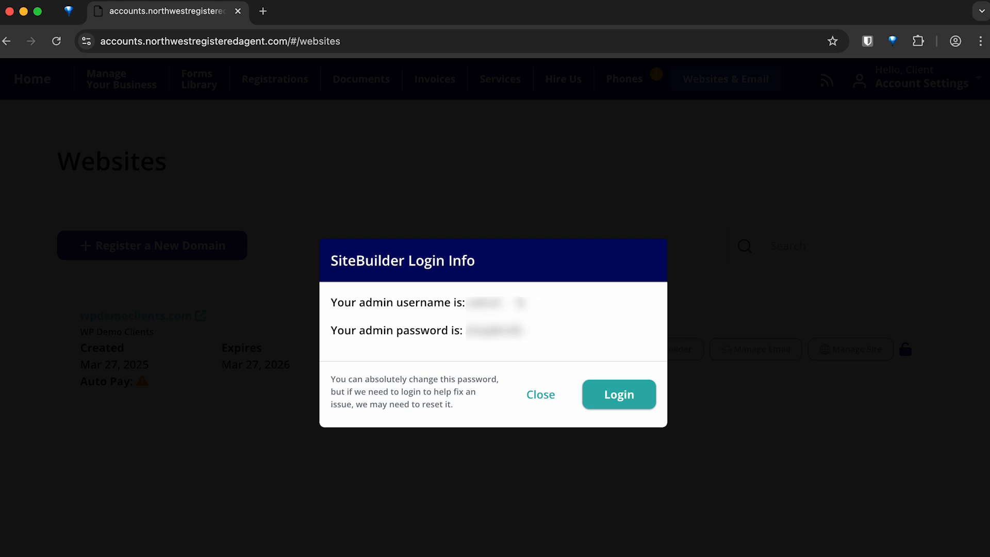
left_click(616, 387)
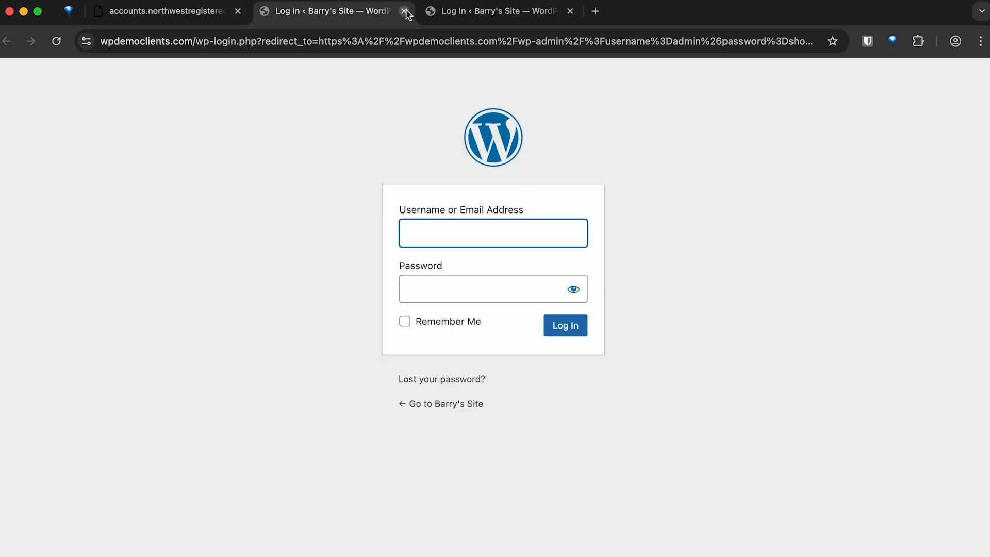
left_click(561, 333)
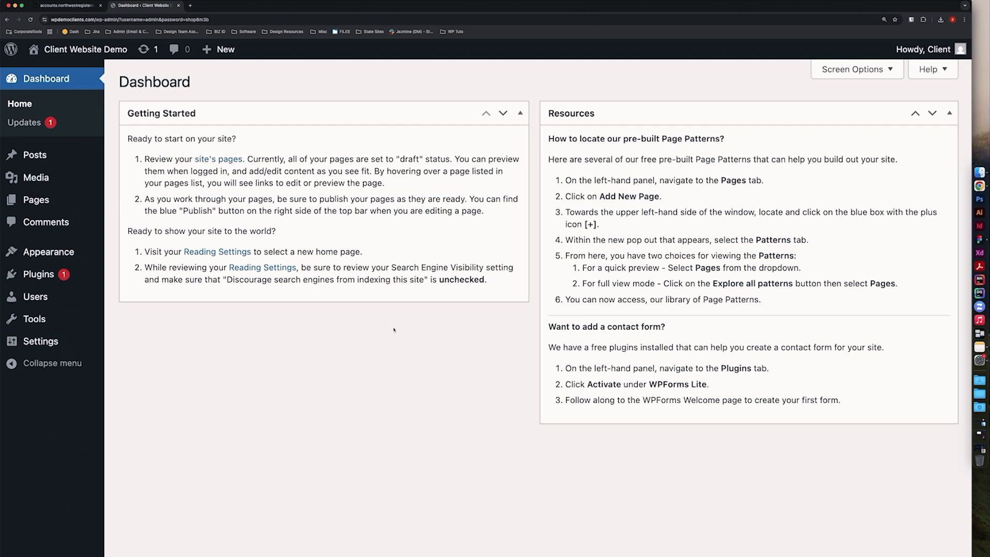
Examine the options WordPress offers under Posts, Media, Pages, Appearance, Plugins, Users and Settings
mouse_move(113, 51)
mouse_move(66, 155)
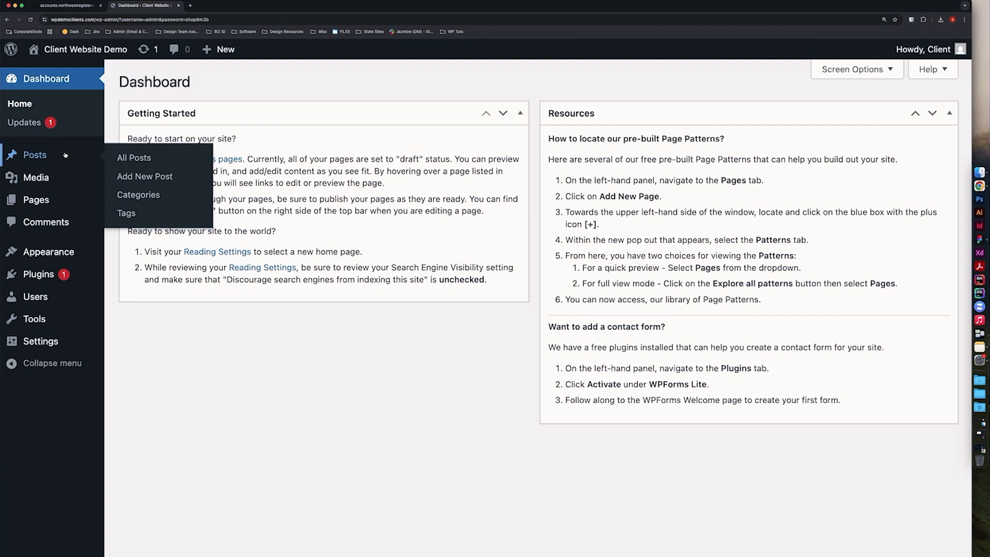
mouse_move(63, 173)
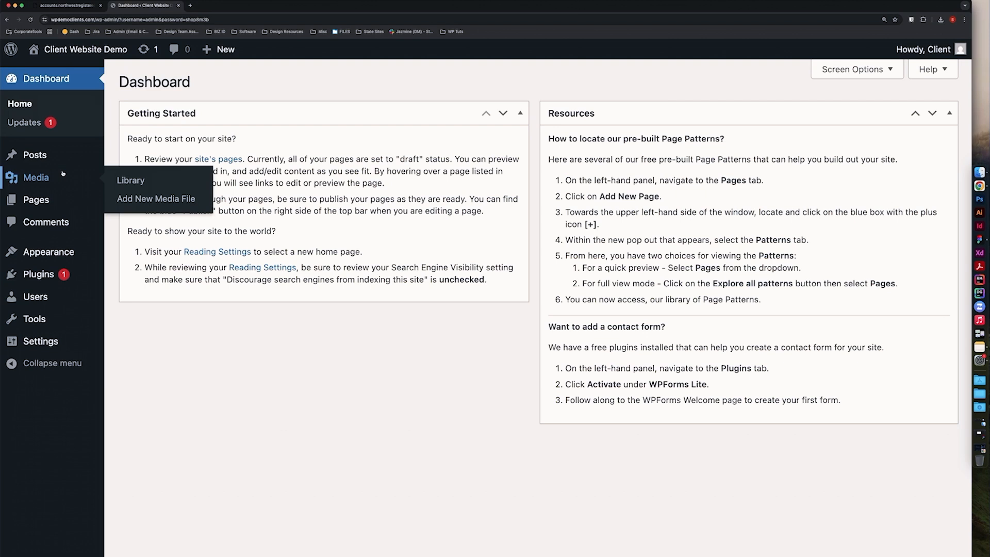
mouse_move(59, 201)
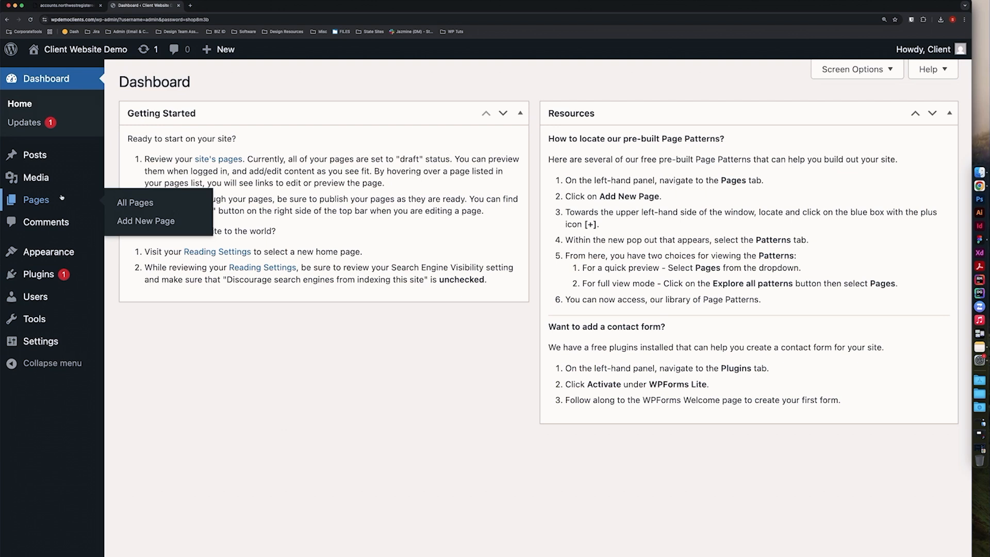
mouse_move(67, 256)
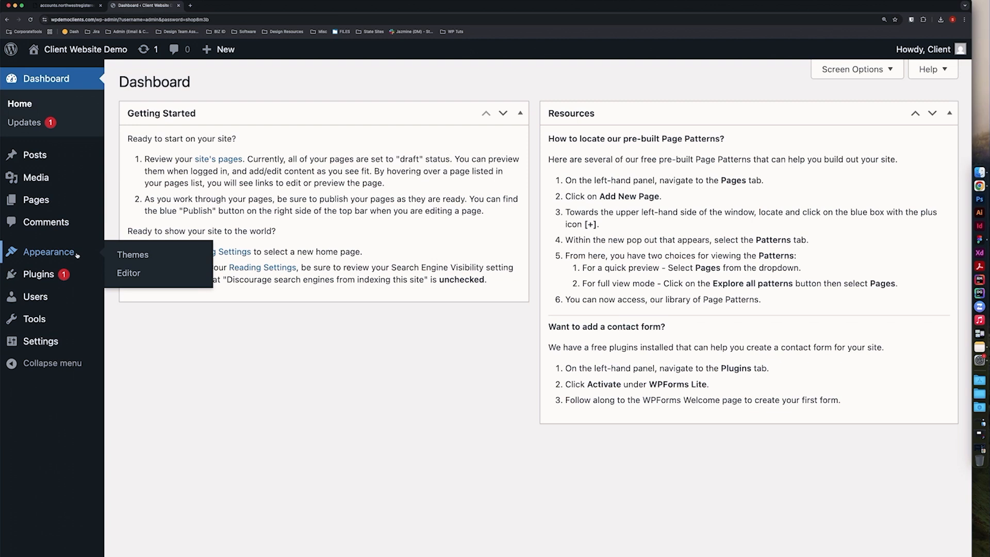
mouse_move(78, 277)
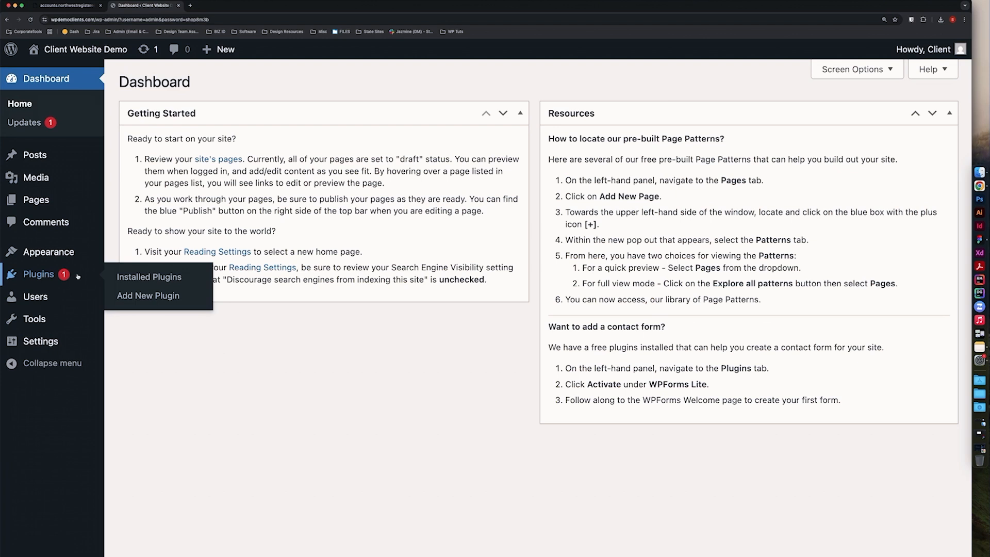
mouse_move(70, 297)
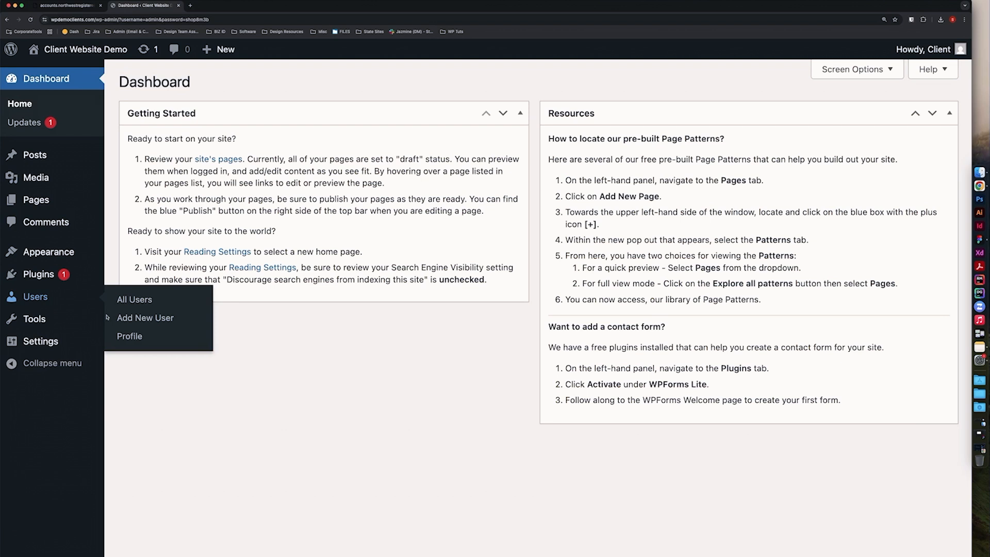
mouse_move(75, 336)
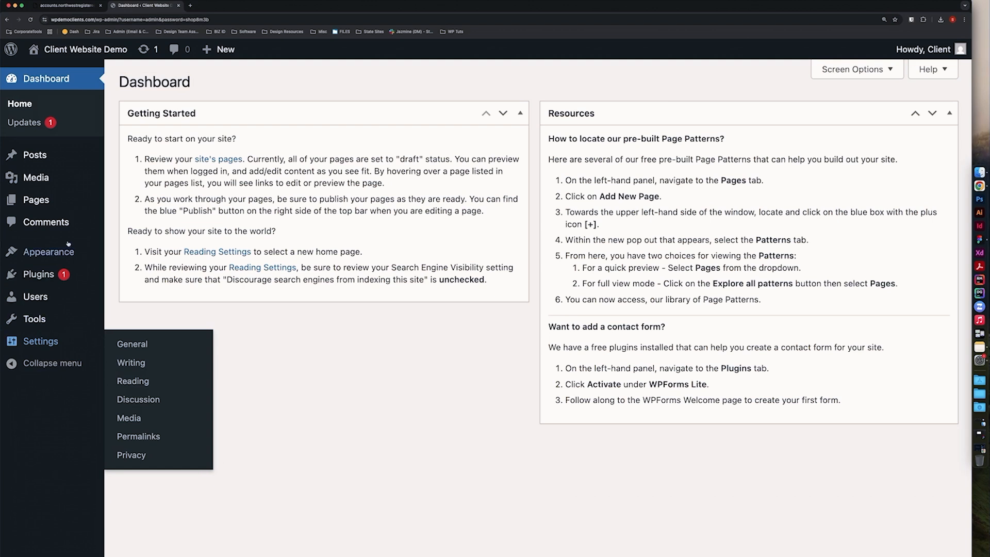
mouse_move(64, 176)
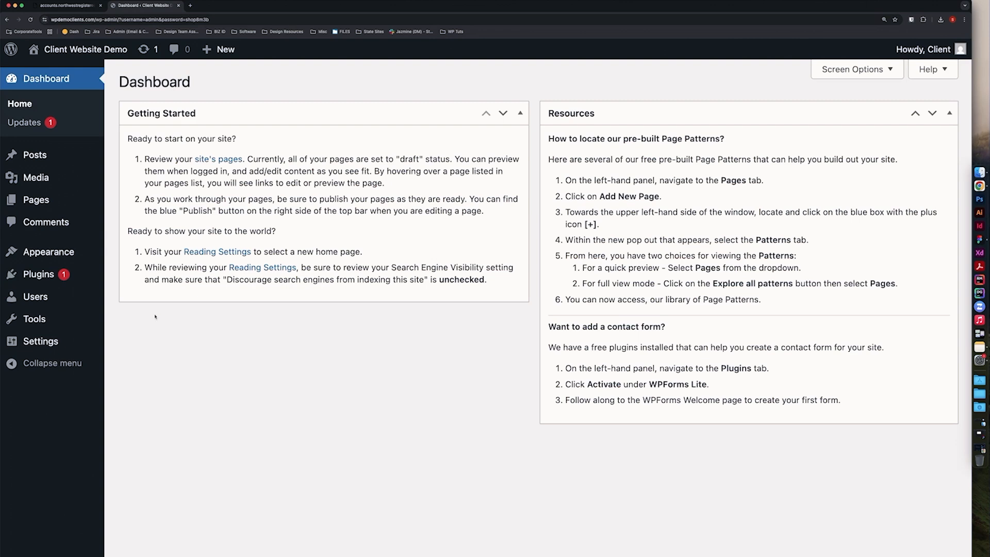
Review the site's list of pages and its media library
left_click(50, 204)
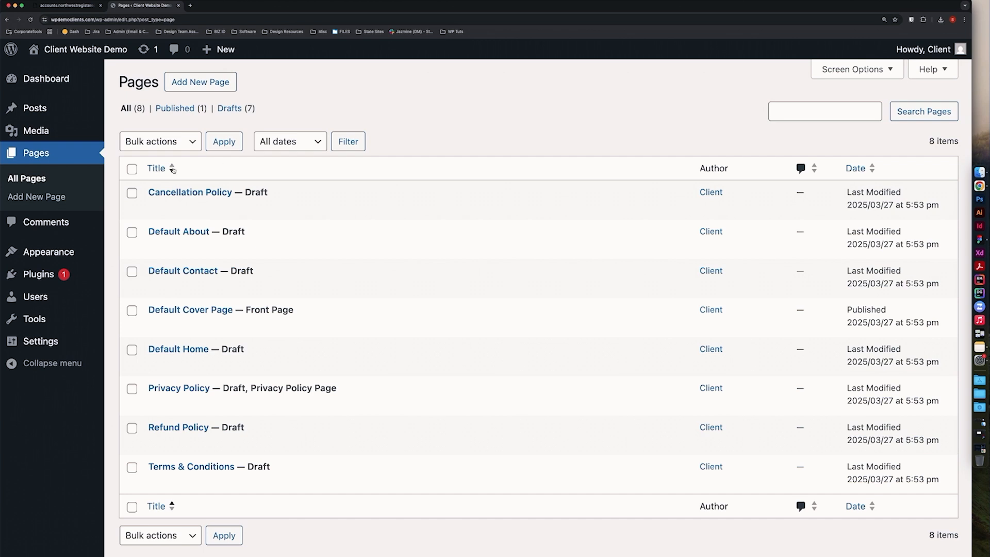
left_click(53, 135)
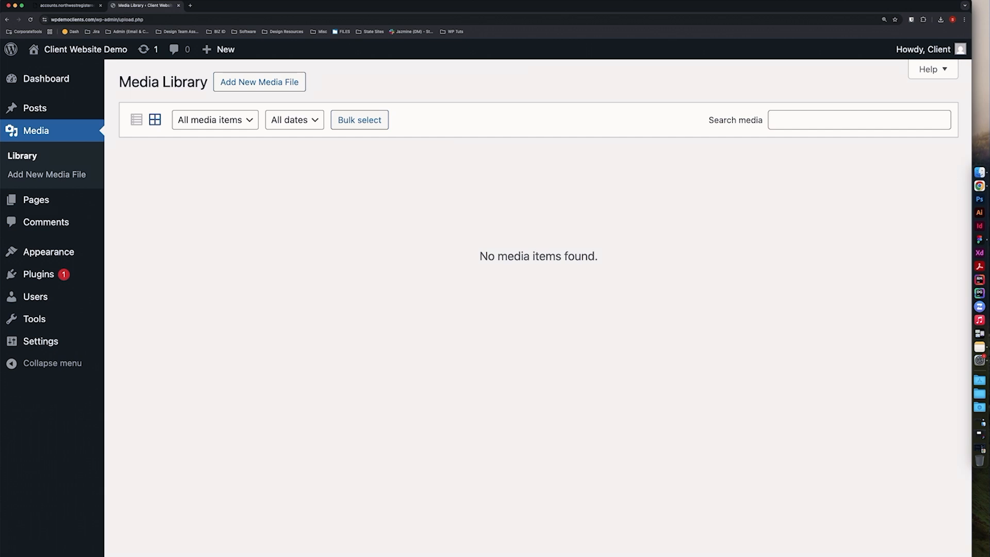
left_click(35, 202)
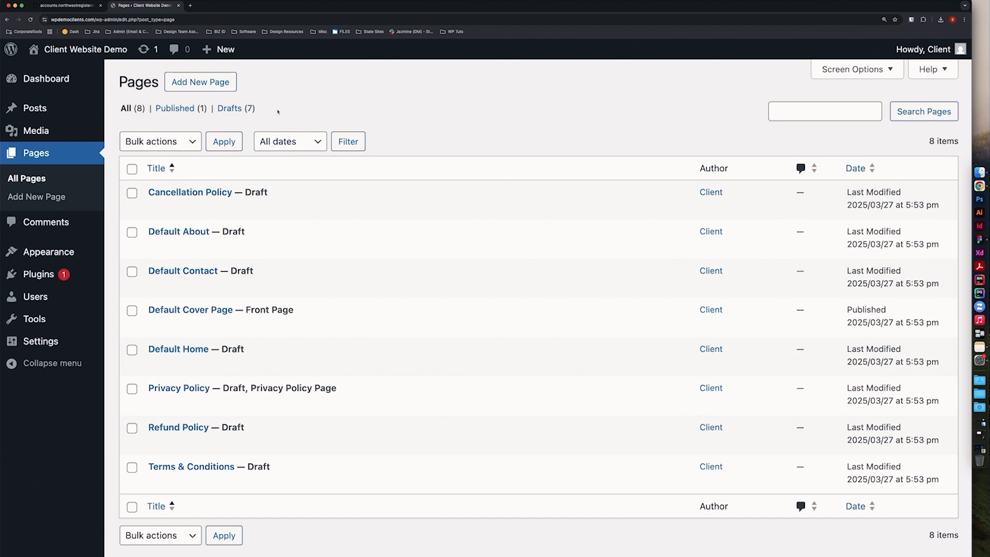
Review the site's installed themes and installed plugins
left_click(62, 252)
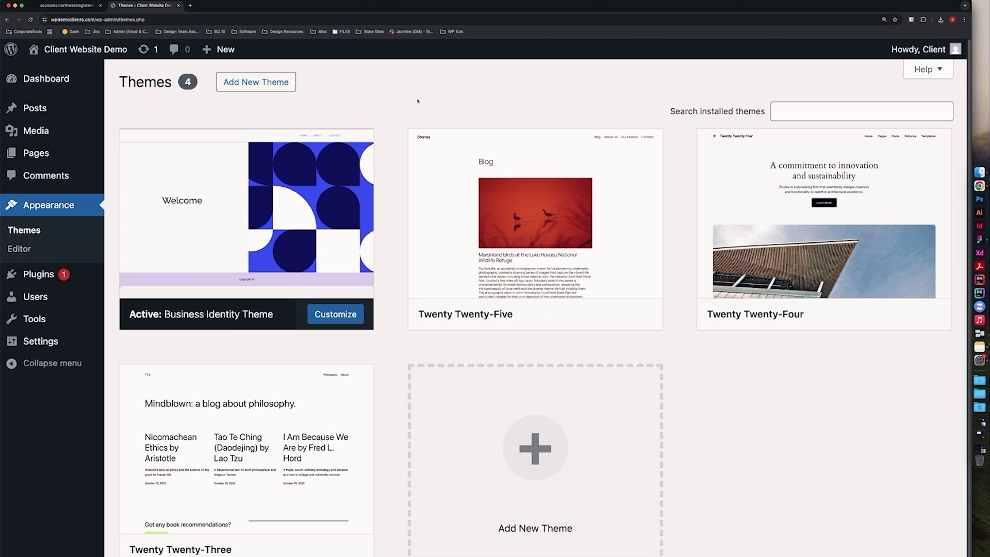
mouse_move(249, 236)
mouse_move(89, 276)
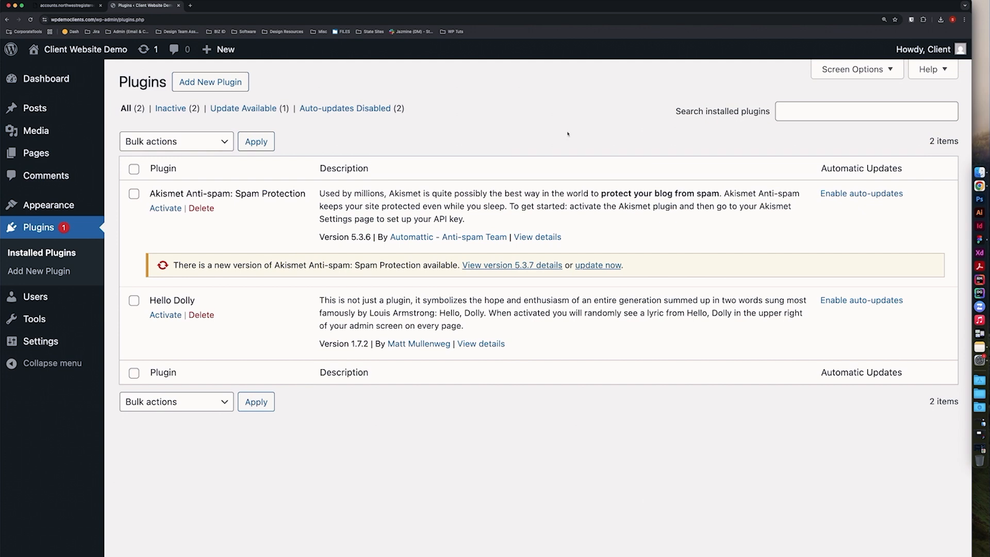
left_click(63, 208)
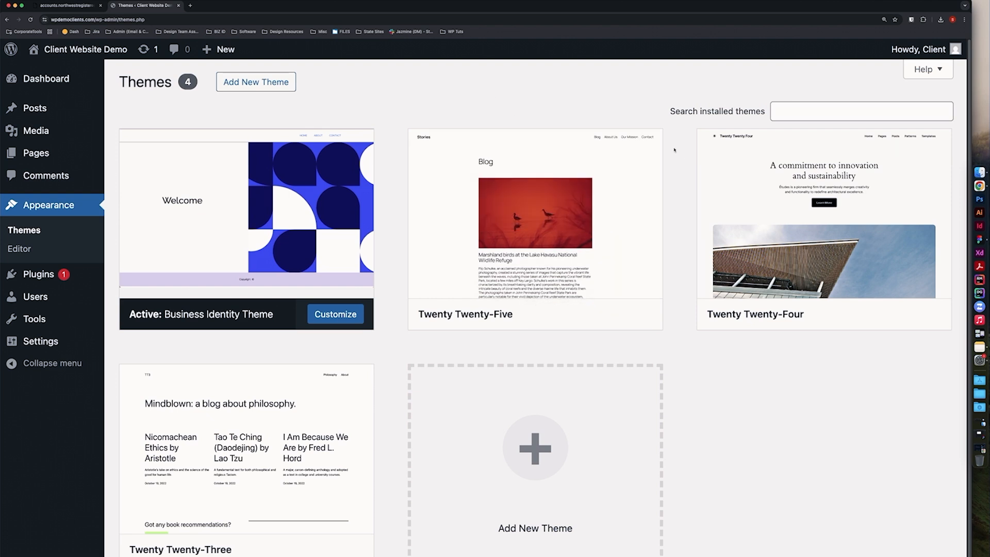
left_click(39, 274)
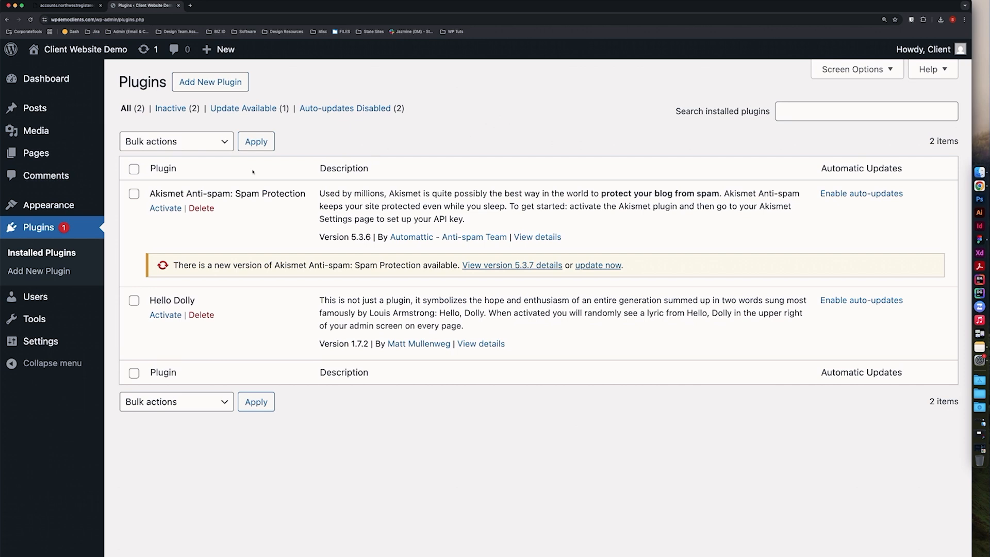
Review the site's user accounts and the roles that can be assigned to them
left_click(43, 301)
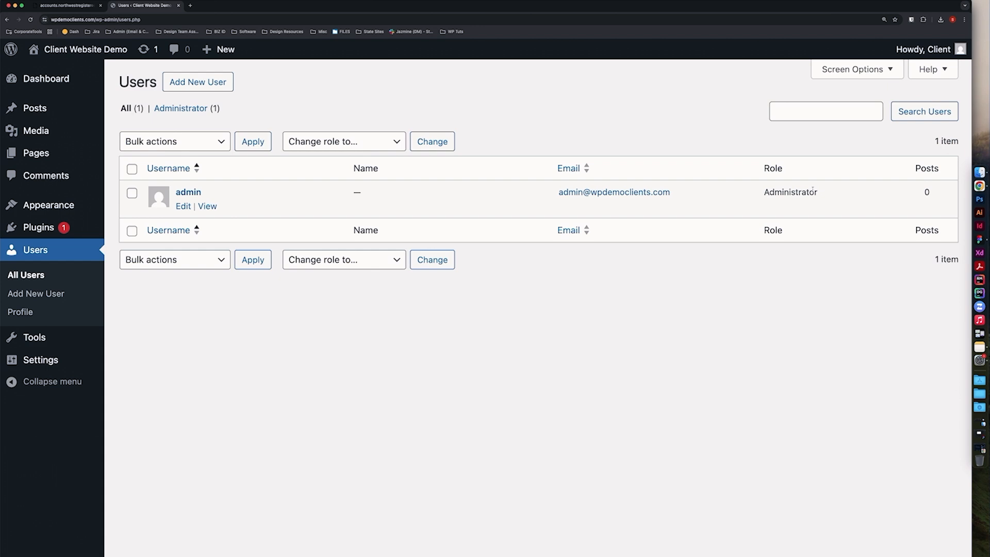
left_click(391, 149)
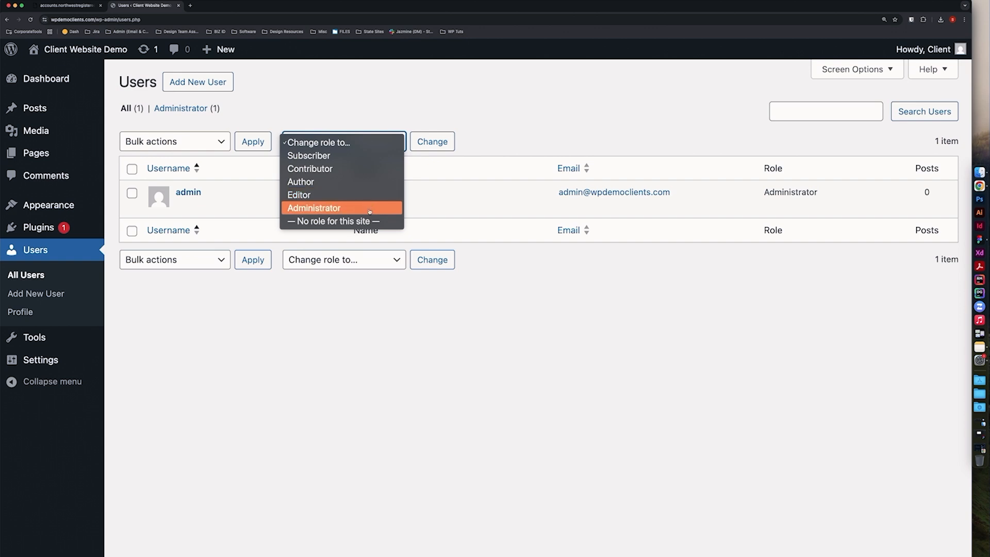
left_click(391, 285)
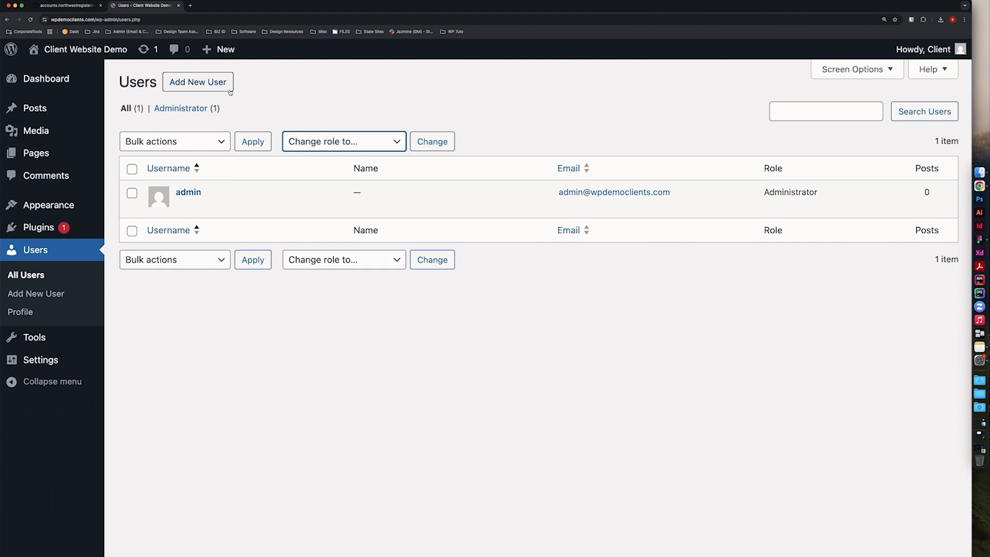
left_click(401, 107)
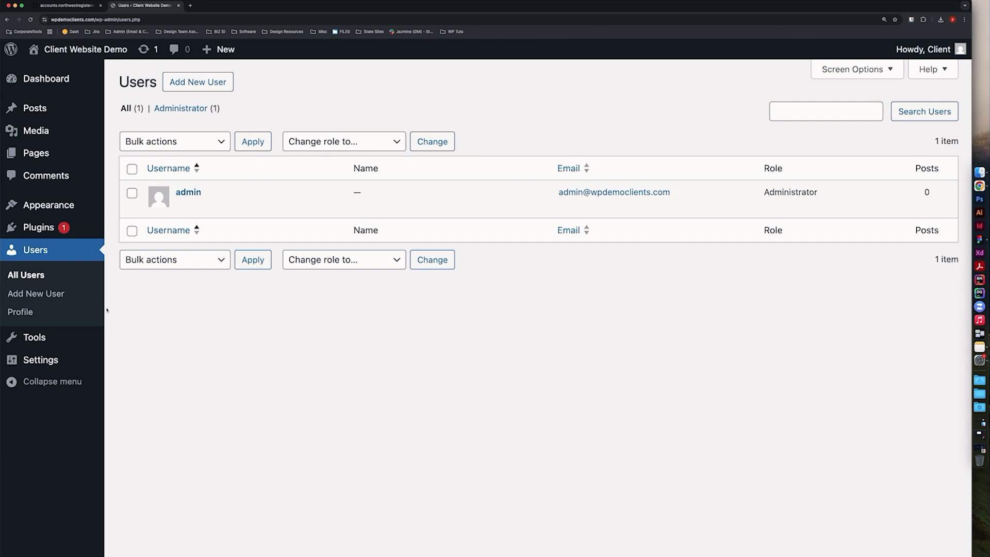
Change the site title in the general settings to "Barrys Wordpress Site"
left_click(62, 359)
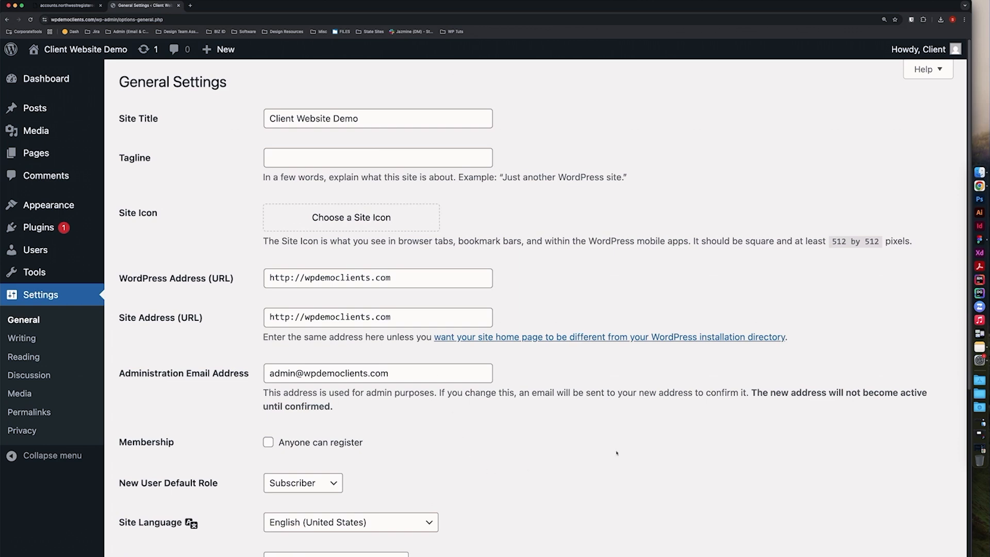
scroll(616, 453, "down", 3)
scroll(617, 453, "up", 3)
left_click_drag(360, 118, 268, 118)
type("Bar")
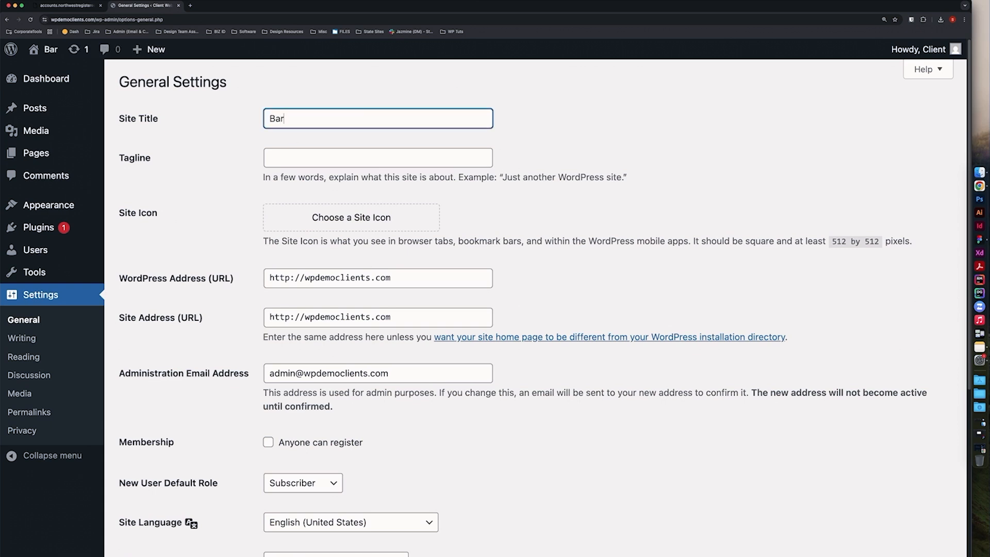
type("rys Wordpre")
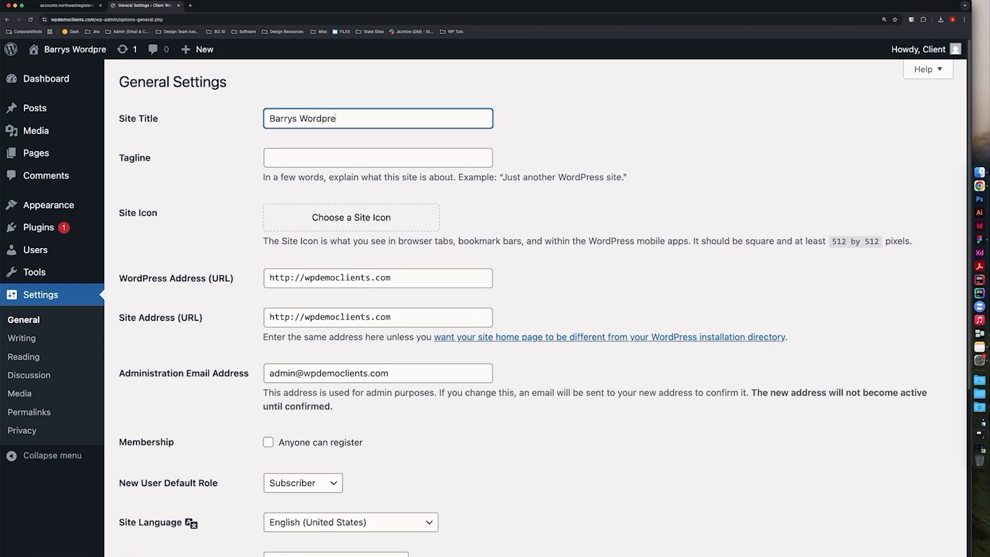
type("ss Site")
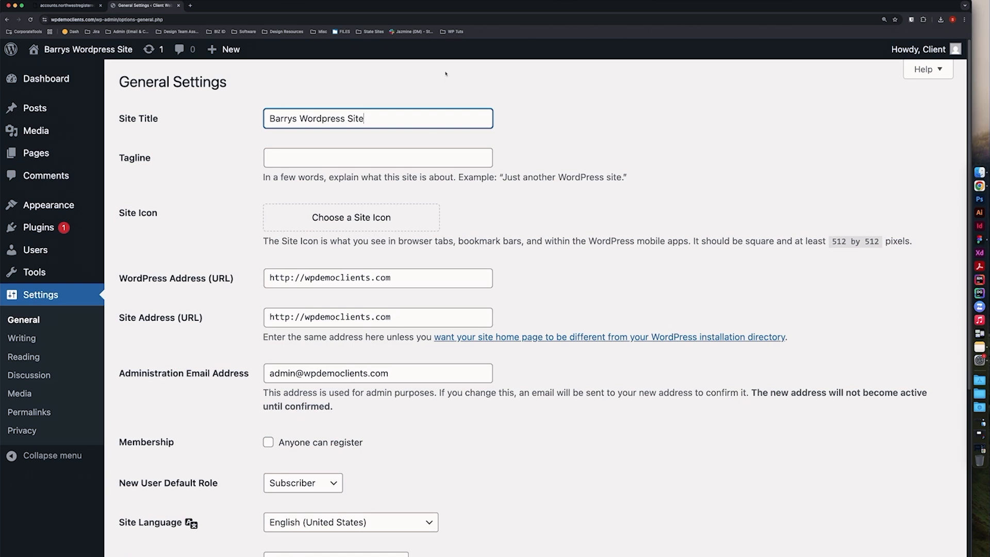
Examine the tagline setting and read the site icon's description and size requirement
left_click(454, 150)
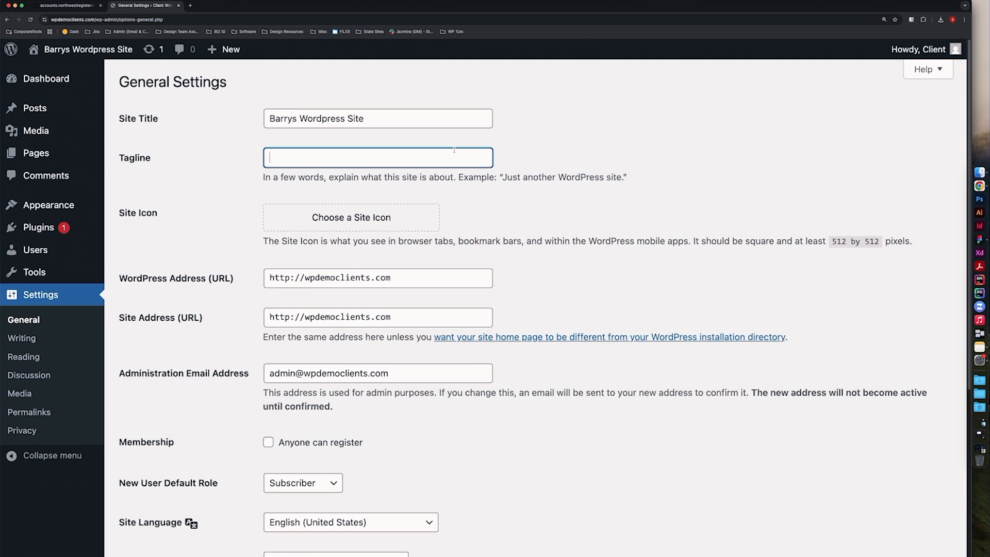
left_click(567, 144)
left_click(478, 152)
left_click(655, 150)
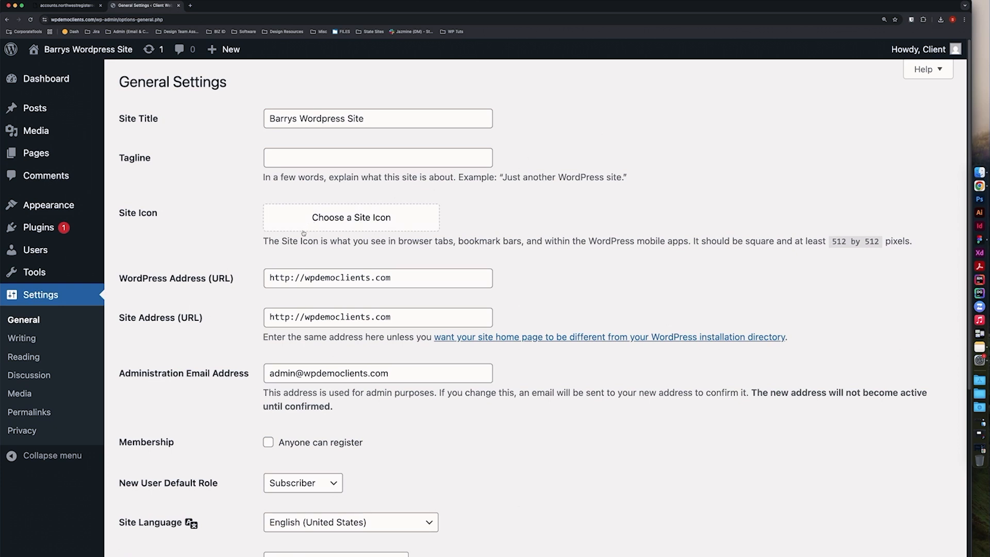
left_click_drag(262, 241, 587, 237)
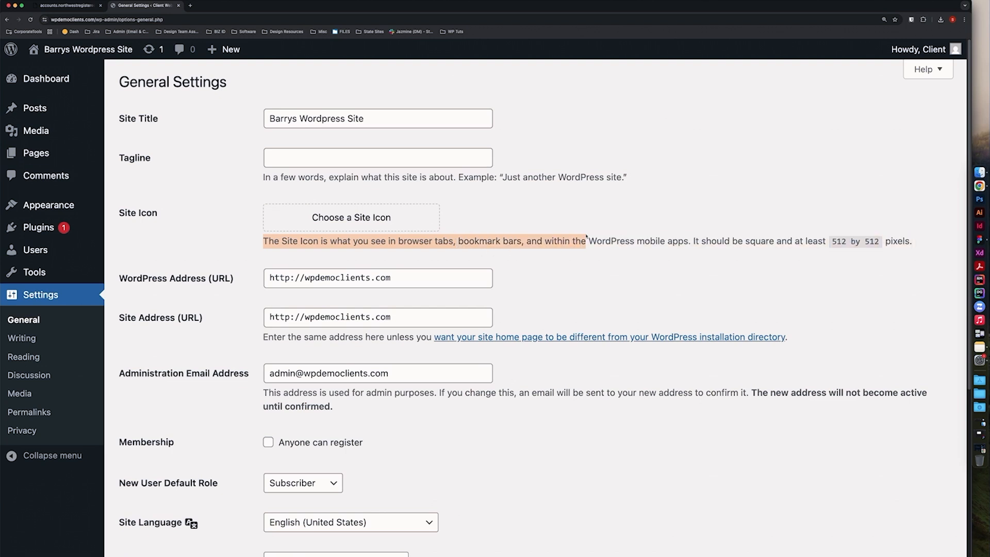
left_click(709, 237)
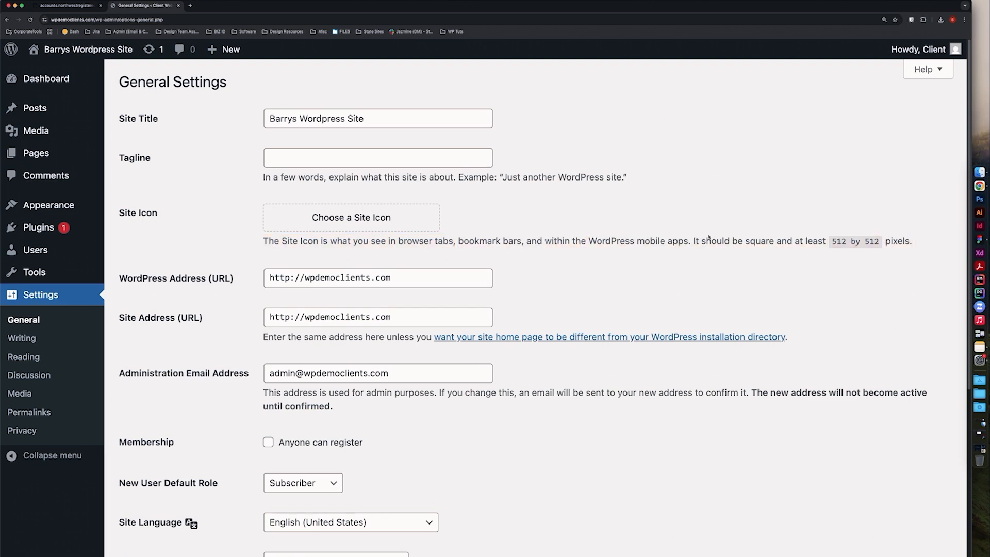
left_click_drag(833, 237, 879, 241)
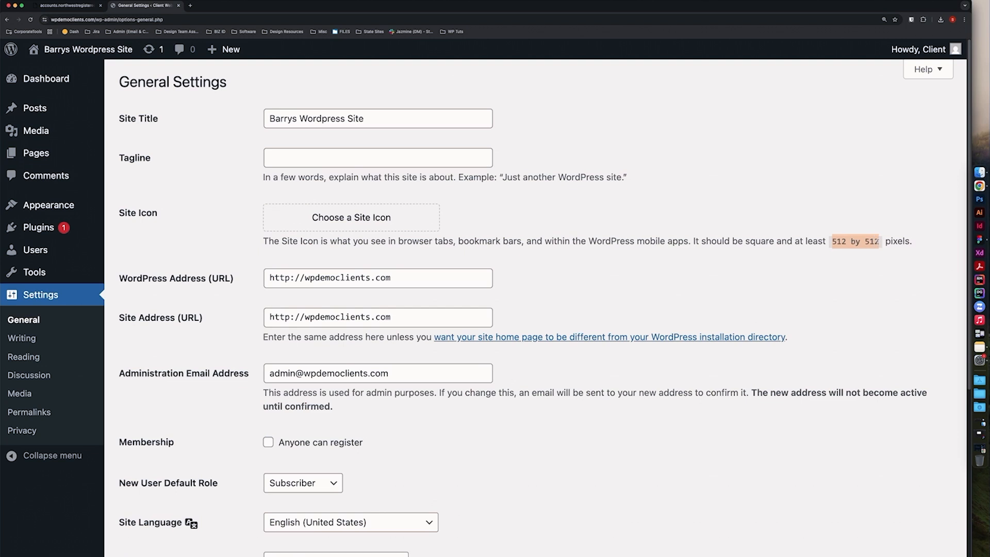
left_click(829, 204)
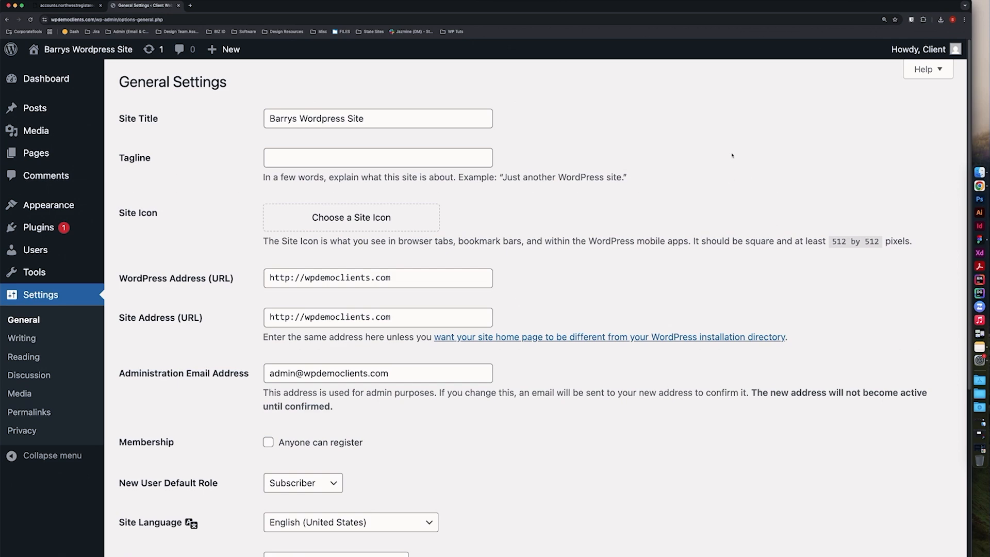
scroll(619, 217, "down", 1)
scroll(413, 335, "up", 1)
Review the installed themes, open the Site Editor and look at its Navigation section before returning to the Design overview
mouse_move(76, 209)
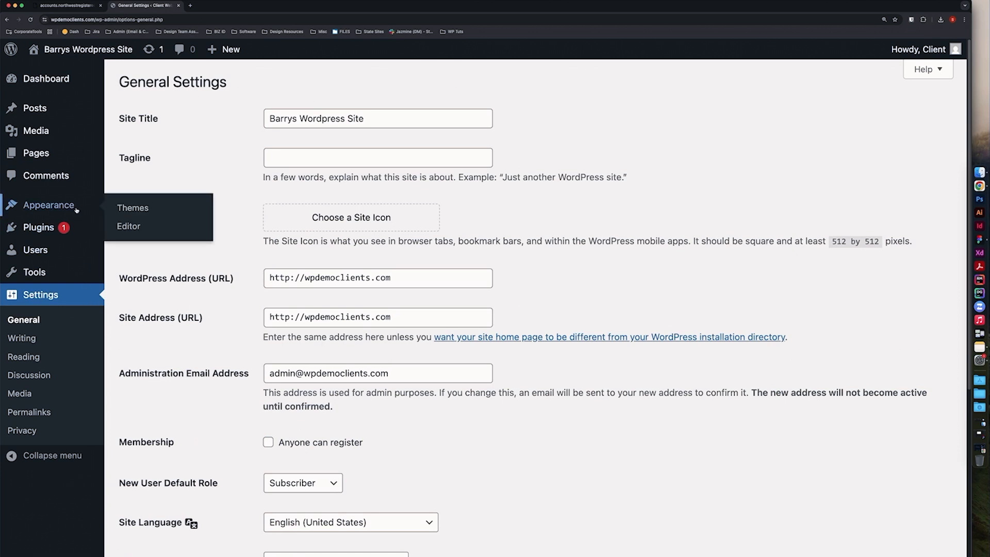
left_click(32, 204)
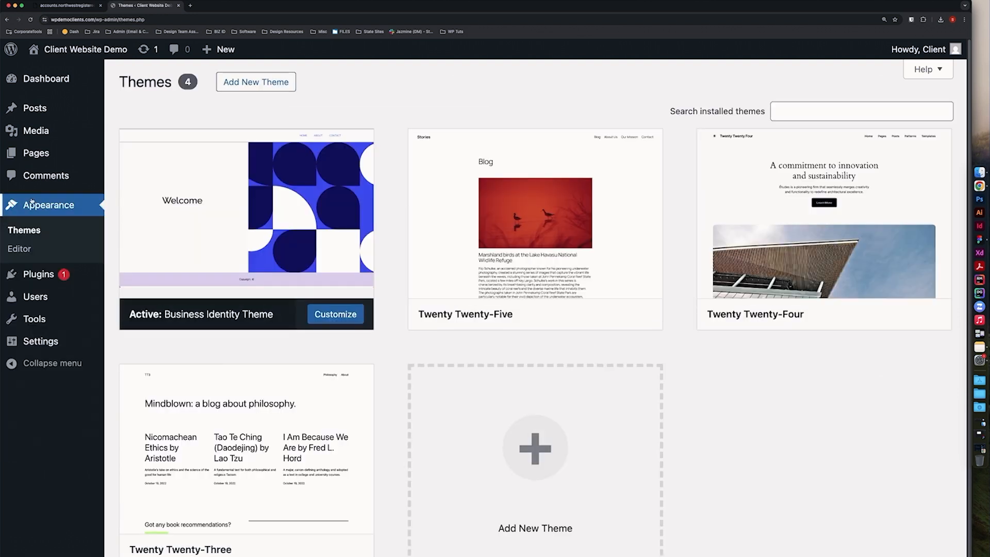
left_click(20, 252)
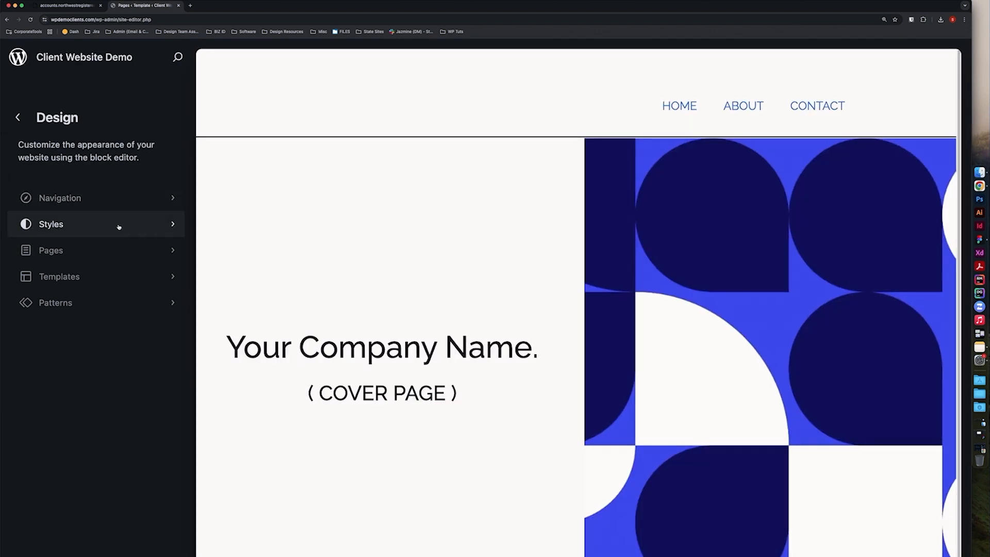
left_click(128, 207)
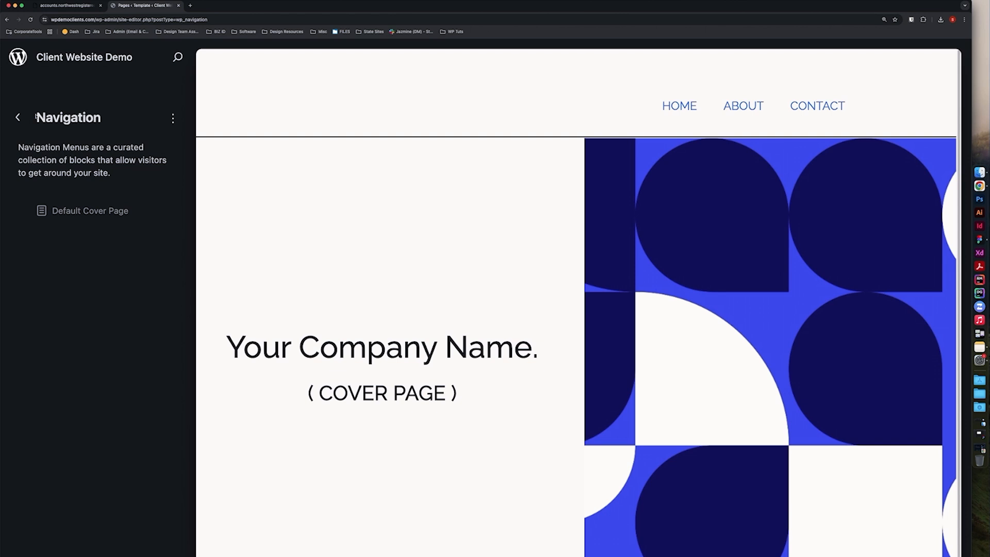
left_click(18, 118)
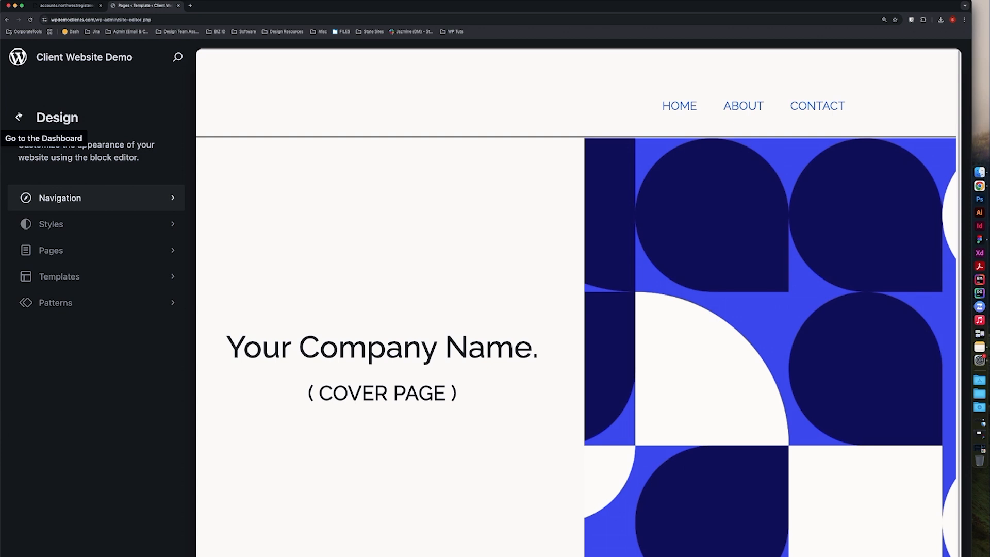
Leave the Site Editor for the admin dashboard and open the list of all pages
left_click(19, 117)
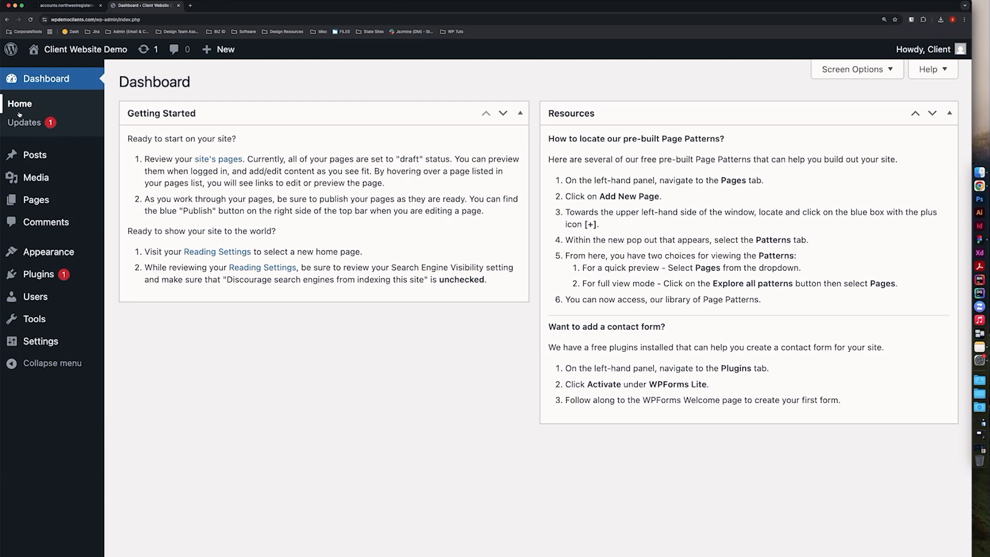
left_click(48, 201)
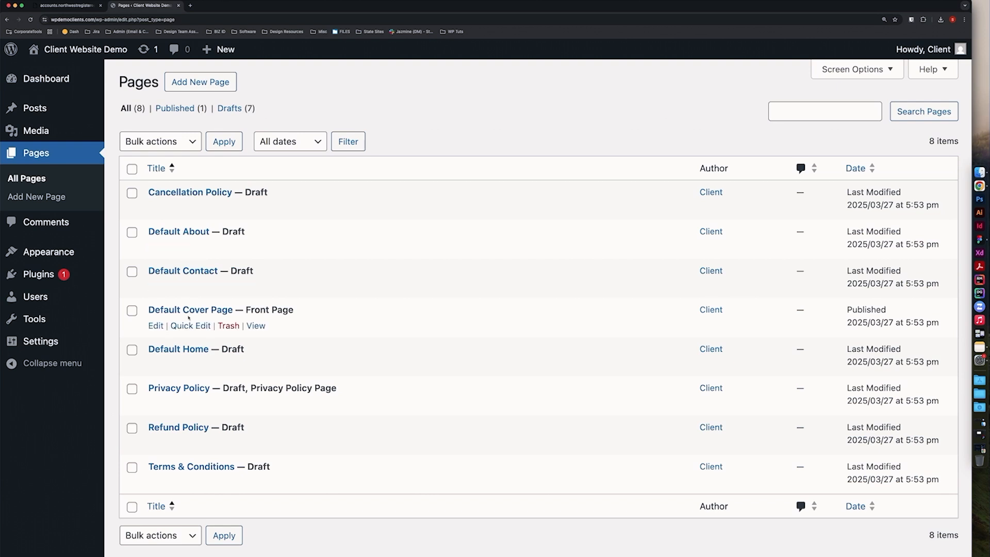
Try setting the Default Cover Page's status to Draft in Quick Edit, and discard the edit
left_click(188, 327)
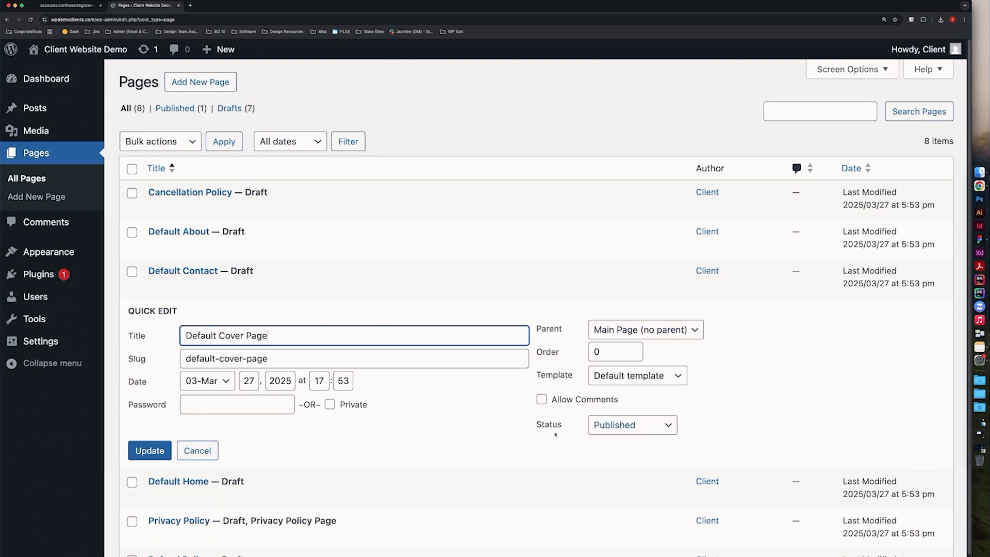
left_click(636, 426)
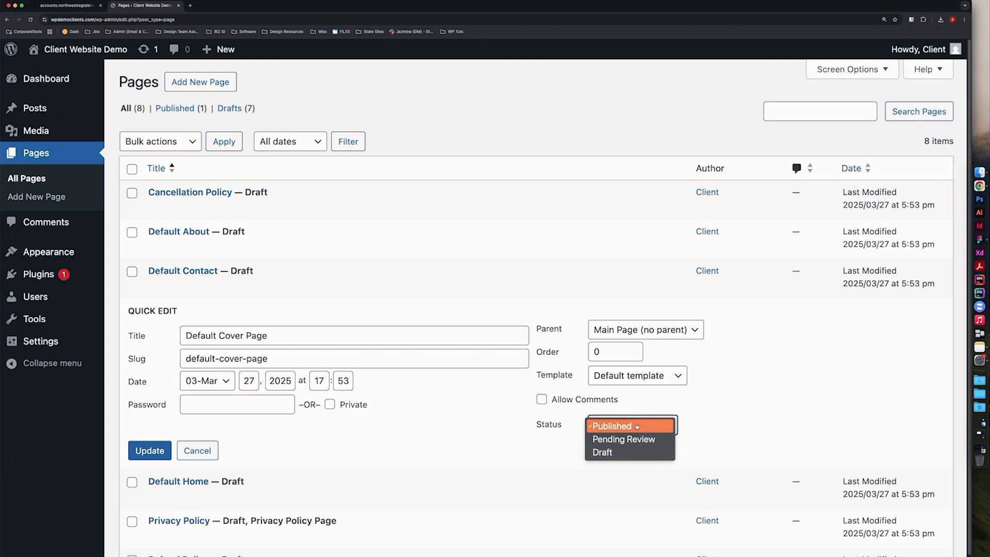
left_click(639, 451)
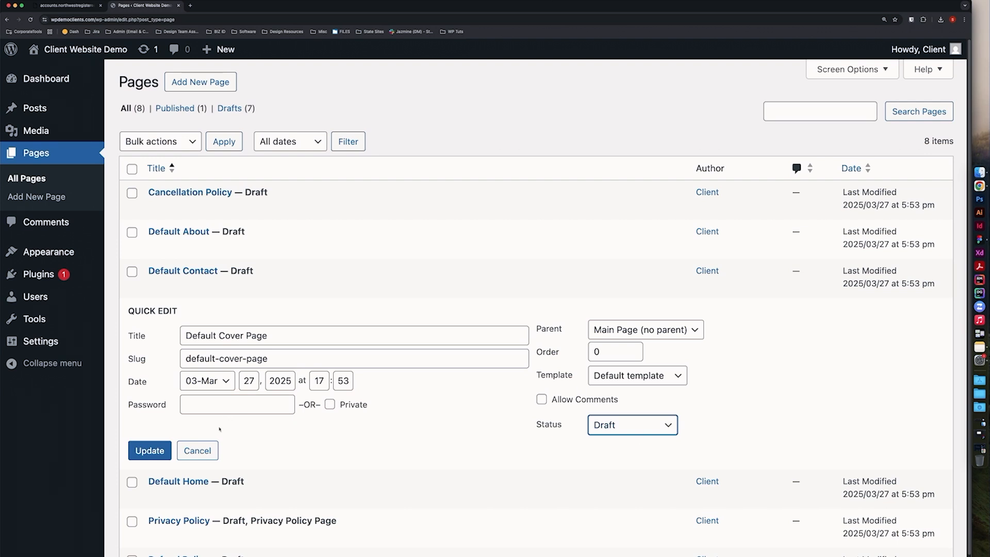
left_click(198, 450)
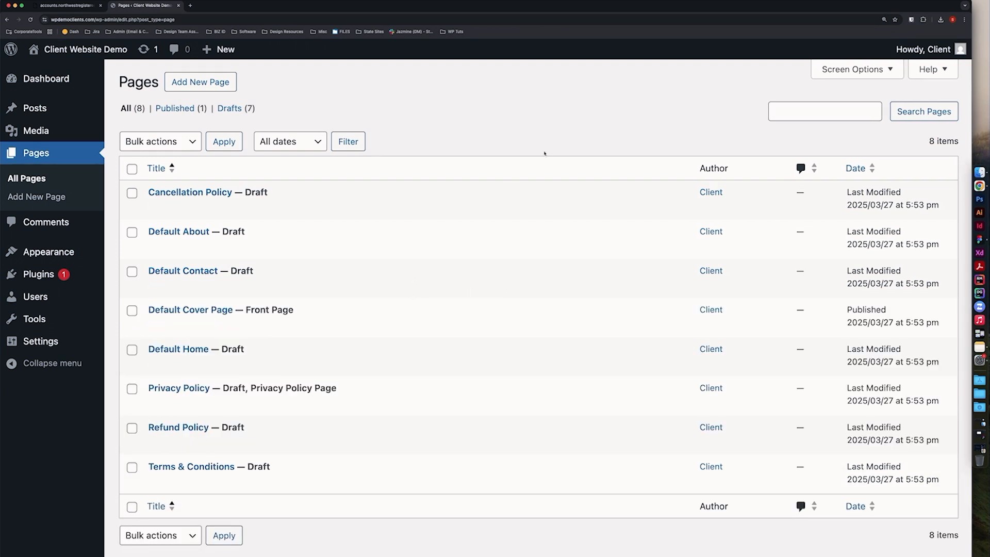